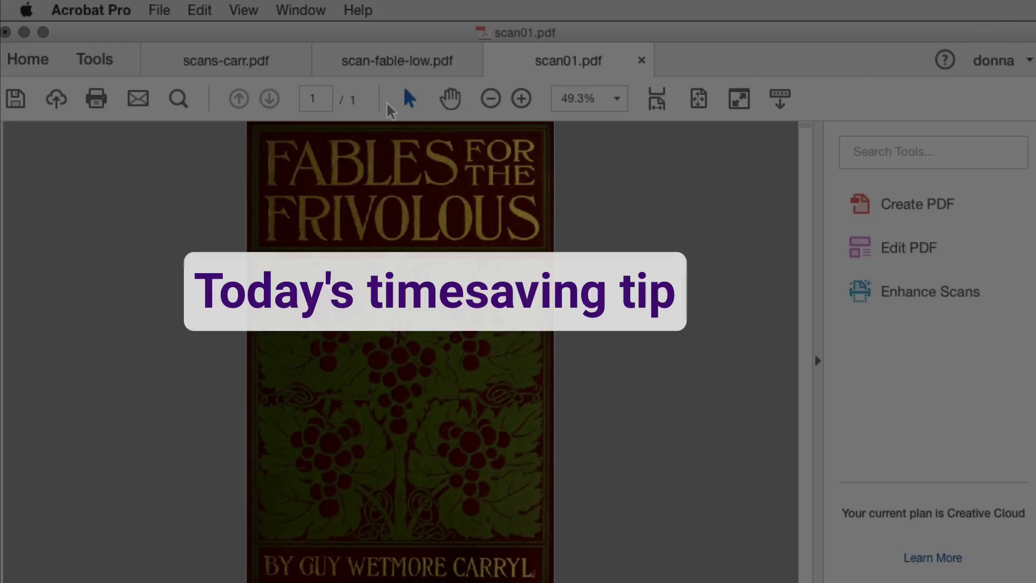
Step: Add the Enhance tool from the Enhance Scans group to the Quick Tools toolbar
{"action": "right_click", "coordinate": [390, 110]}
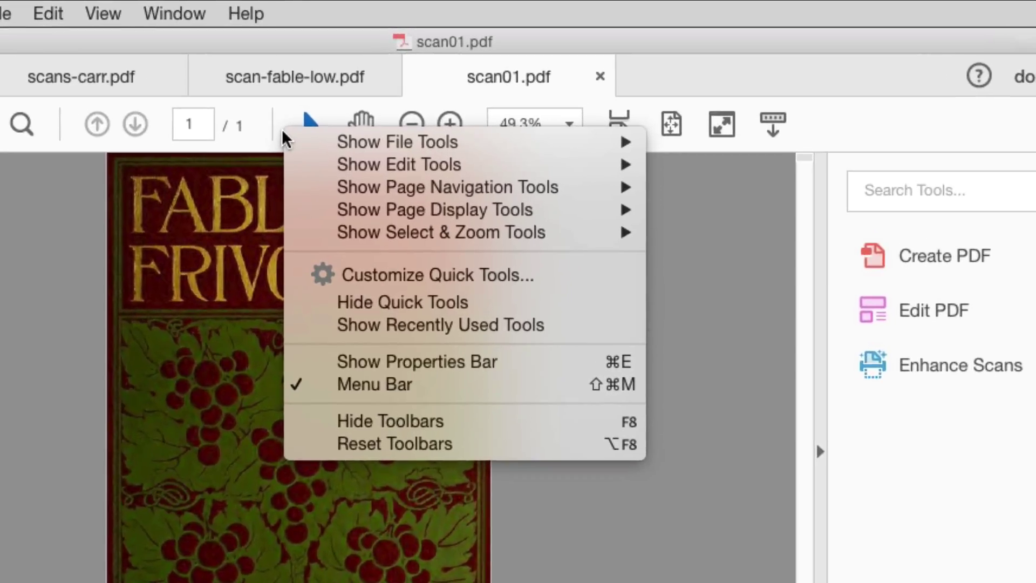
{"action": "left_click", "coordinate": [469, 284]}
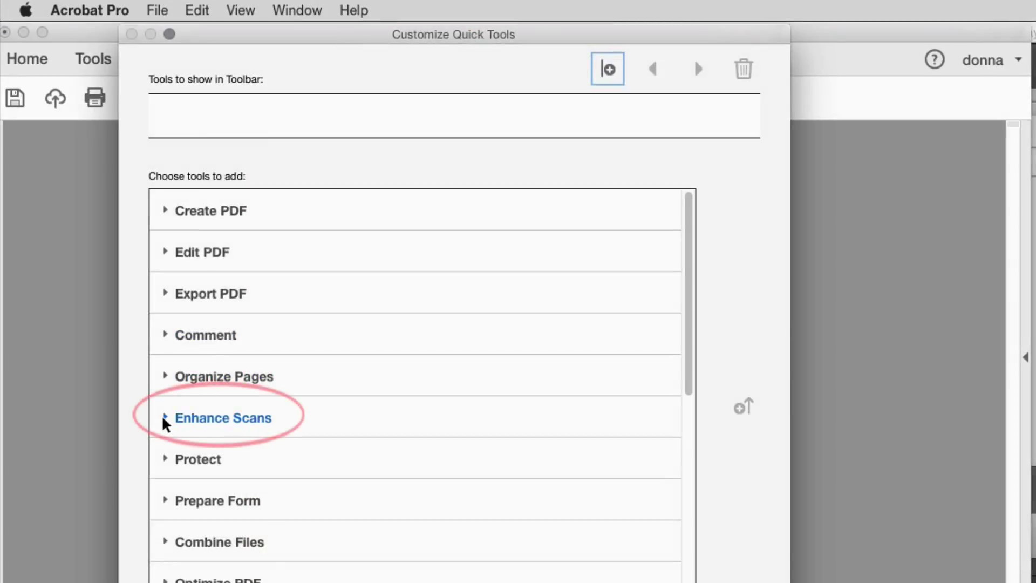
{"action": "left_click", "coordinate": [165, 418]}
{"action": "scroll", "coordinate": [398, 333], "scroll_direction": "down", "scroll_amount": 10}
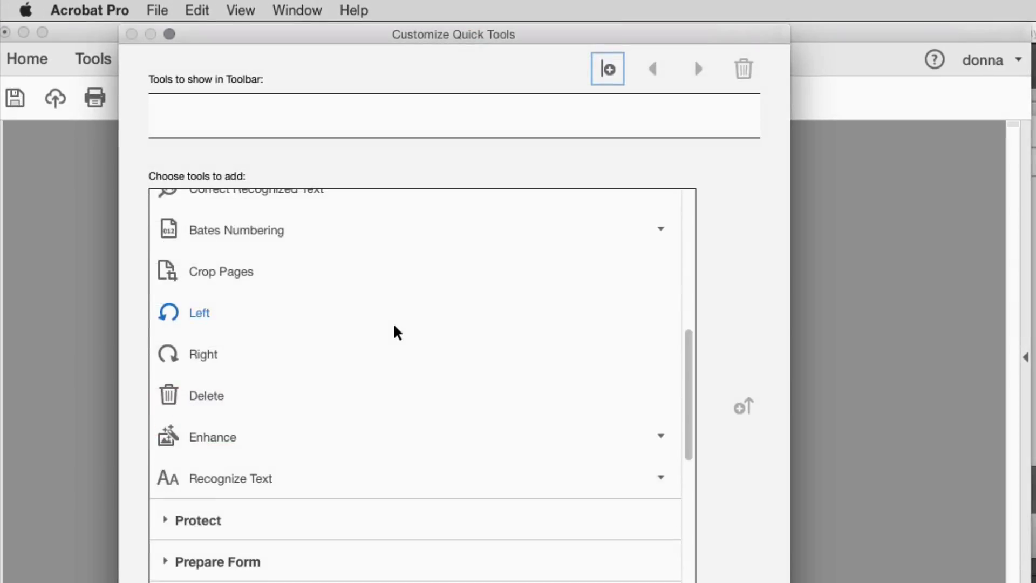
{"action": "left_click", "coordinate": [226, 442]}
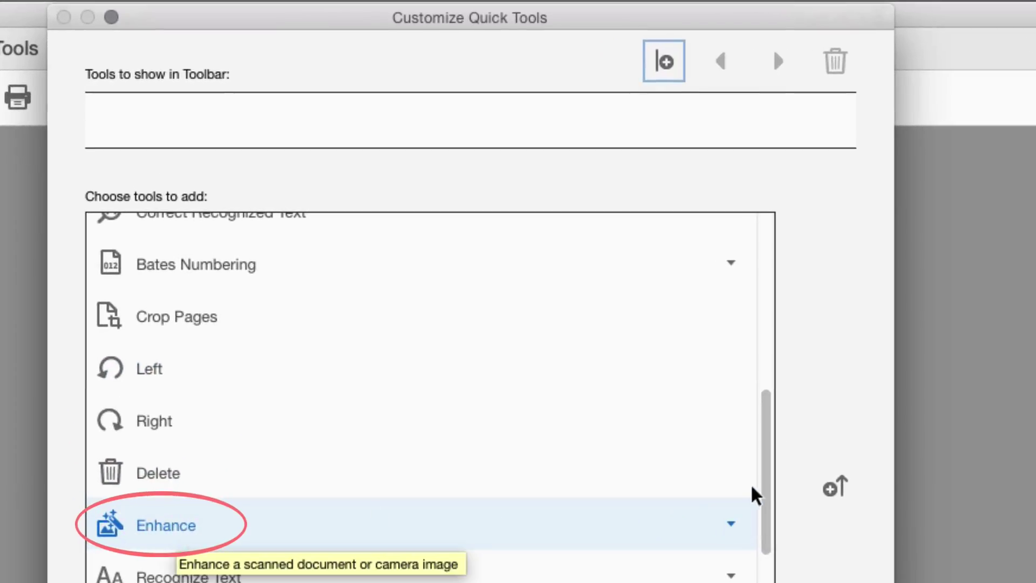
{"action": "left_click", "coordinate": [835, 488]}
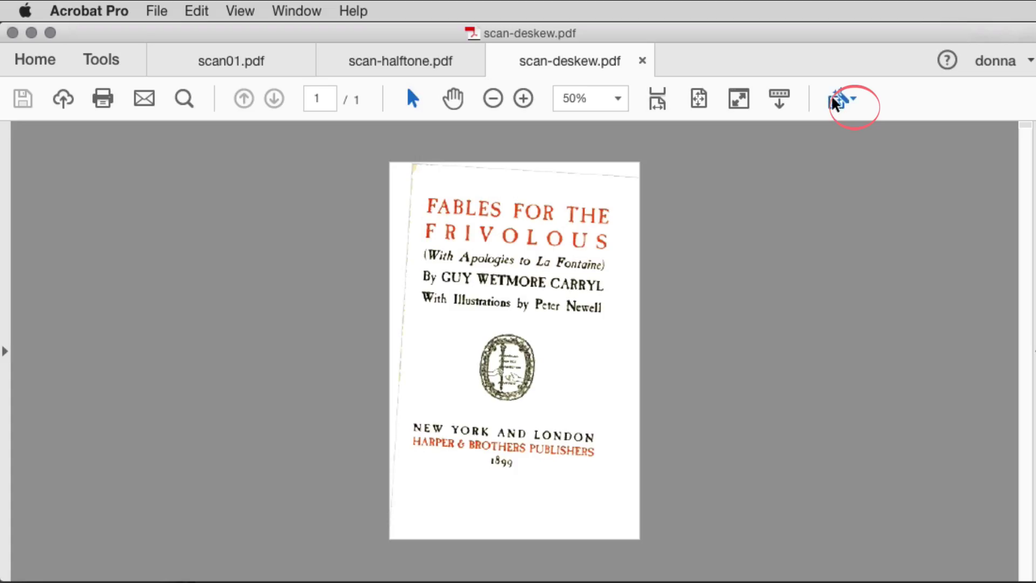
Step: Enhance scan-deskew.pdf as a Scanned Document with Deskew confirmed On
{"action": "left_click", "coordinate": [833, 101]}
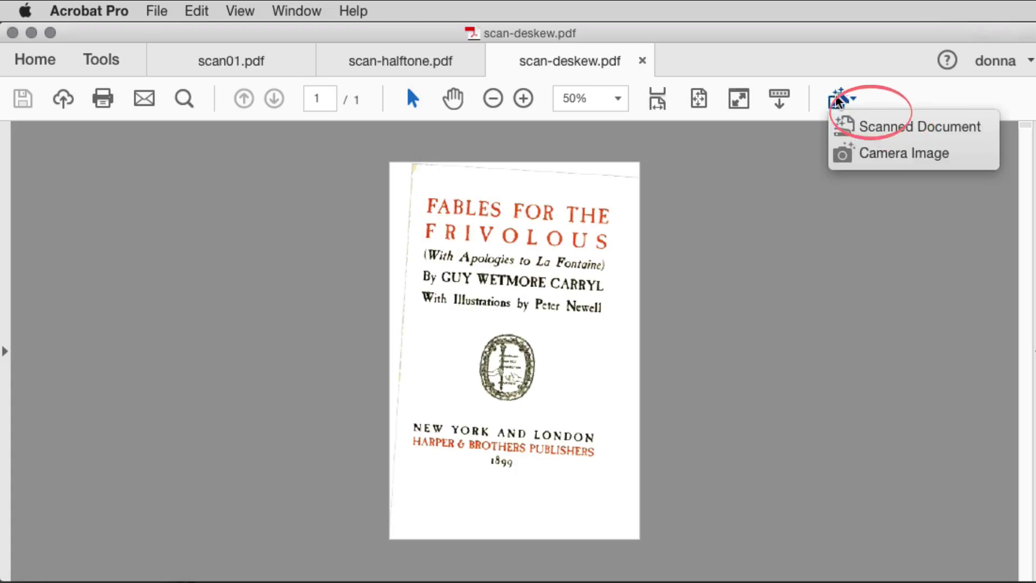
{"action": "left_click", "coordinate": [869, 122]}
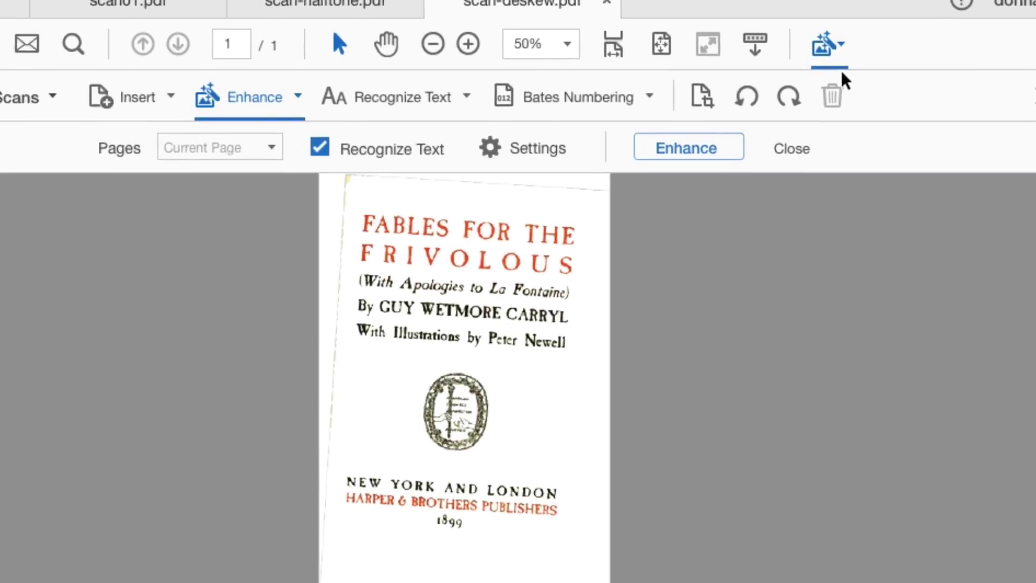
{"action": "left_click", "coordinate": [582, 184]}
{"action": "left_click_drag", "start_coordinate": [781, 145], "coordinate": [389, 0]}
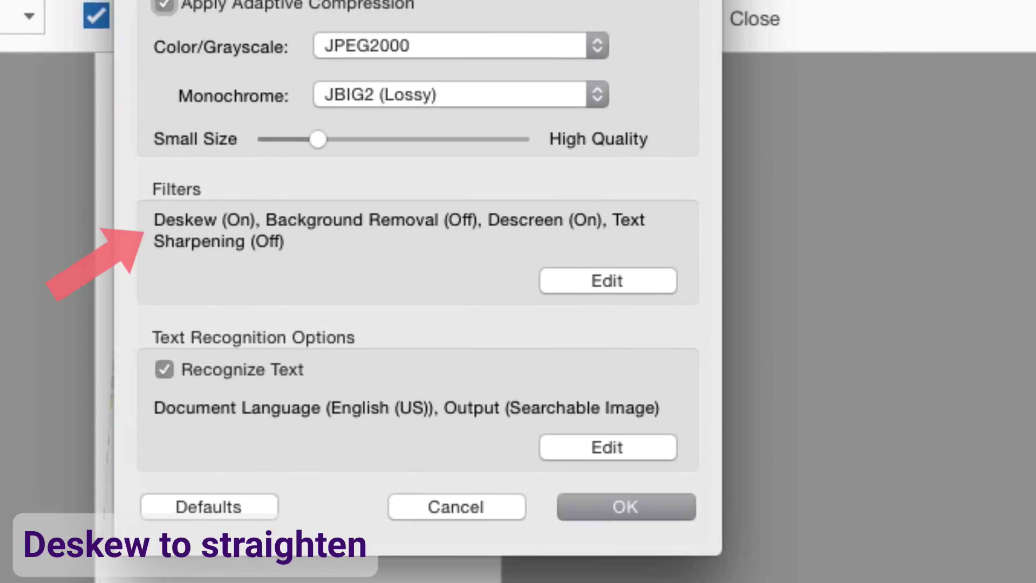
{"action": "left_click", "coordinate": [625, 507]}
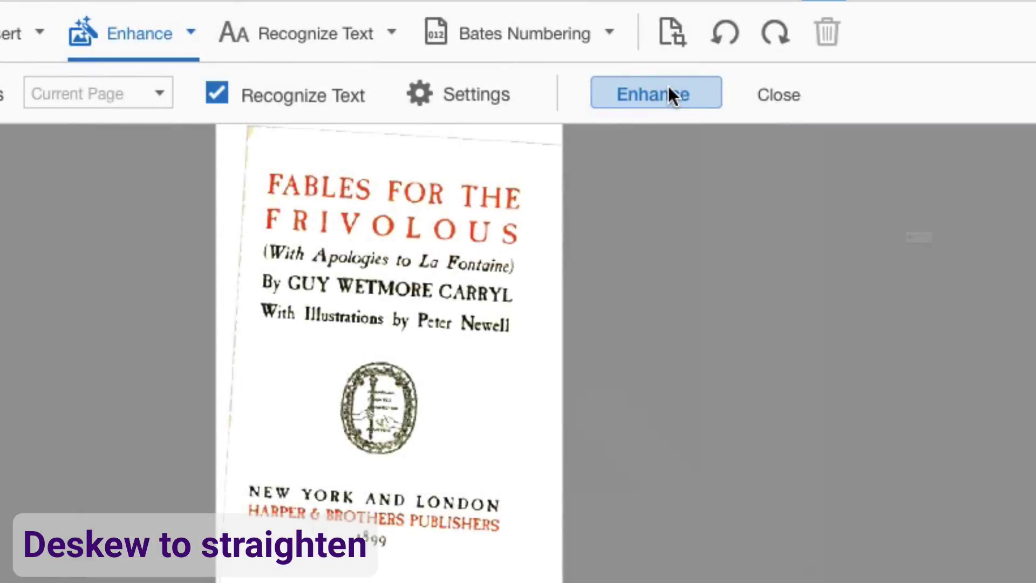
{"action": "left_click", "coordinate": [667, 93]}
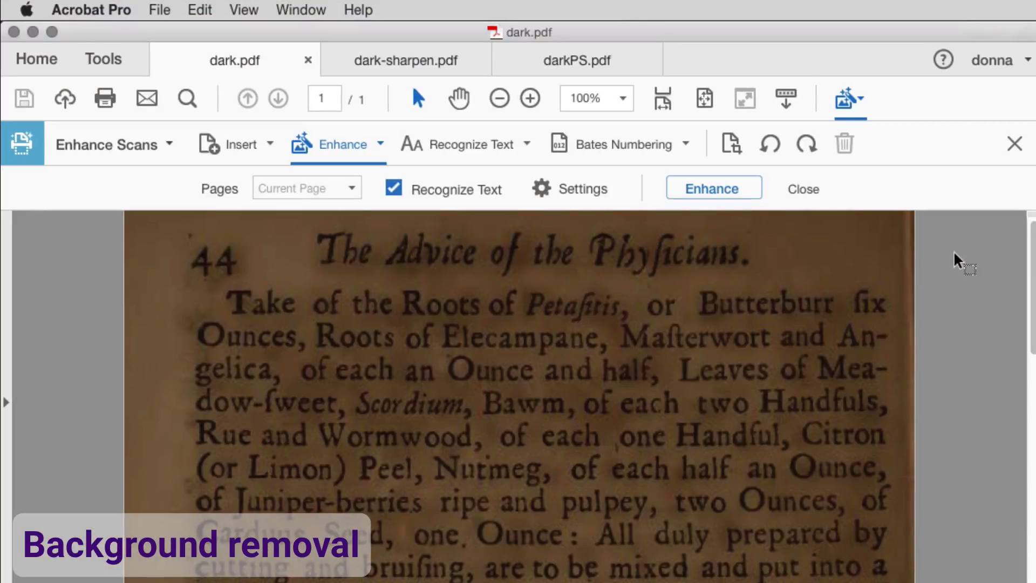
Step: Compare dark-sharpen.pdf and darkPS.pdf, then set dark.pdf's Background Removal to High
{"action": "left_click", "coordinate": [430, 57]}
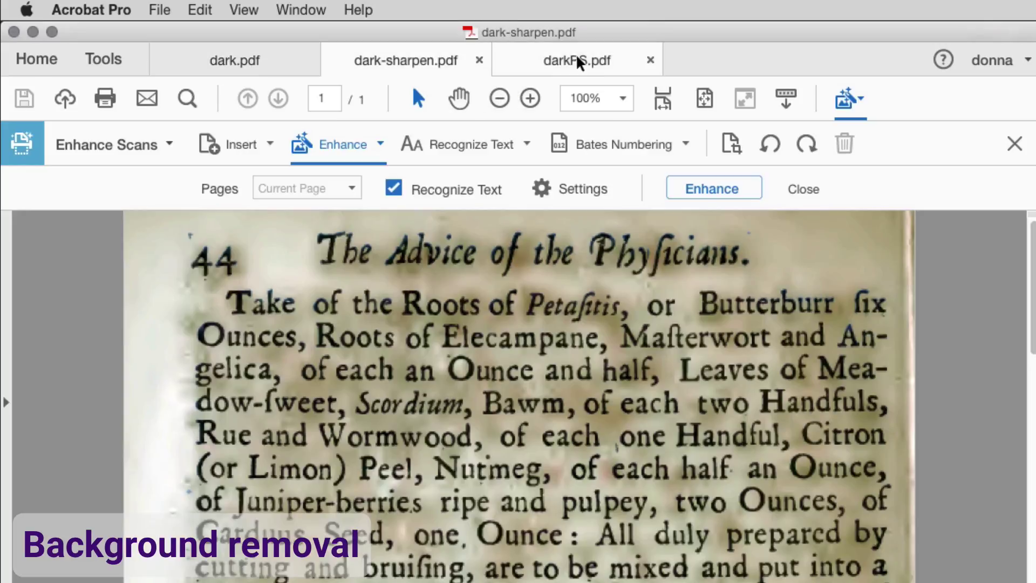
{"action": "left_click", "coordinate": [596, 61]}
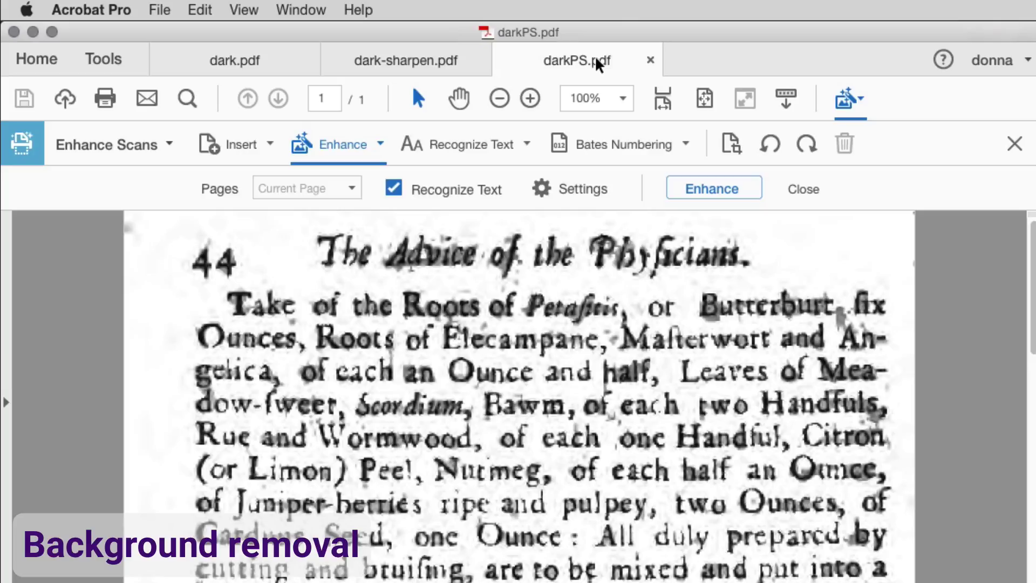
{"action": "left_click", "coordinate": [254, 64]}
{"action": "left_click", "coordinate": [828, 284]}
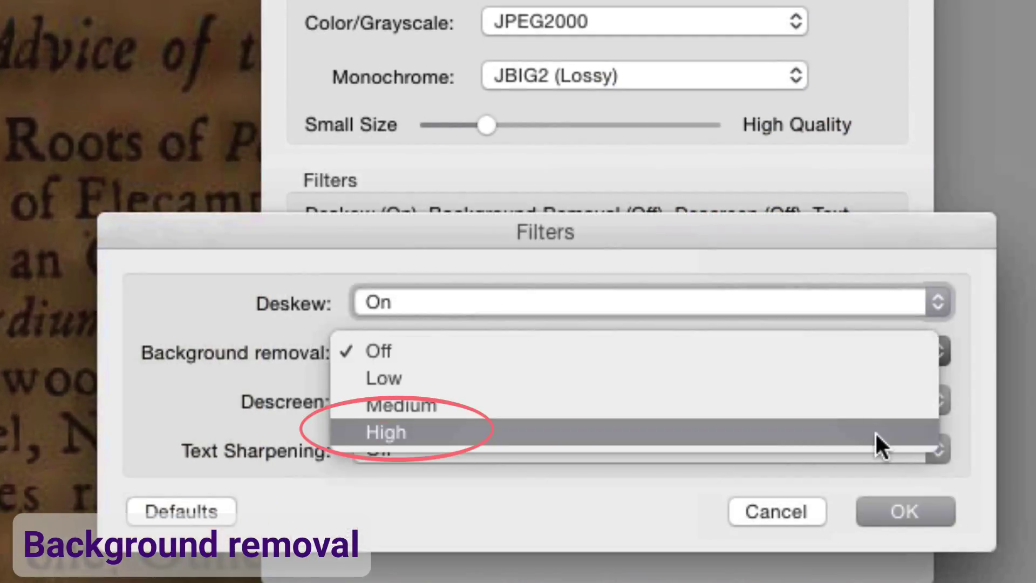
{"action": "left_click", "coordinate": [875, 431]}
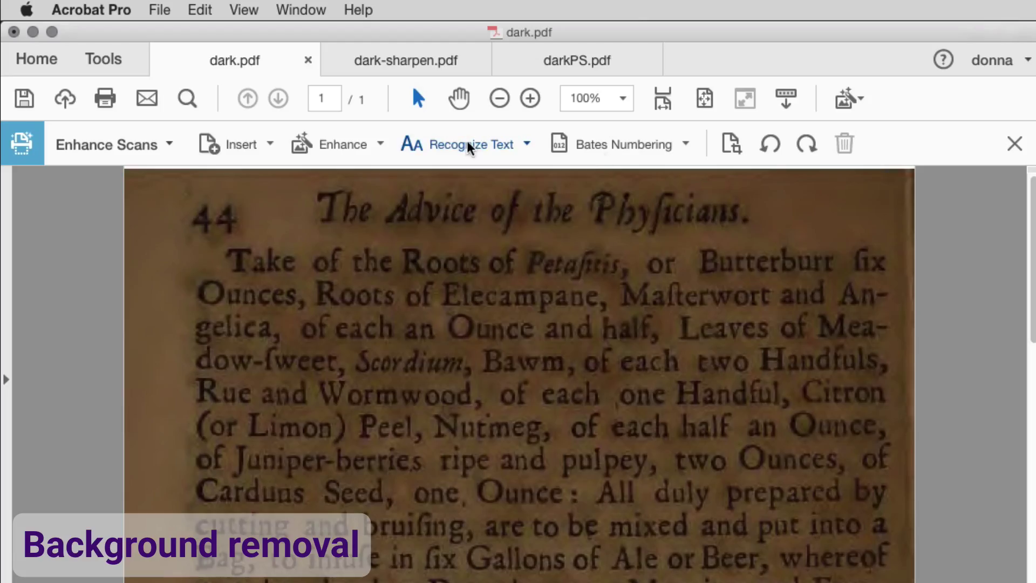
Step: Run Correct Recognized Text on dark.pdf and show the recognized text for review
{"action": "left_click", "coordinate": [467, 144]}
{"action": "left_click", "coordinate": [486, 233]}
{"action": "left_click", "coordinate": [116, 188]}
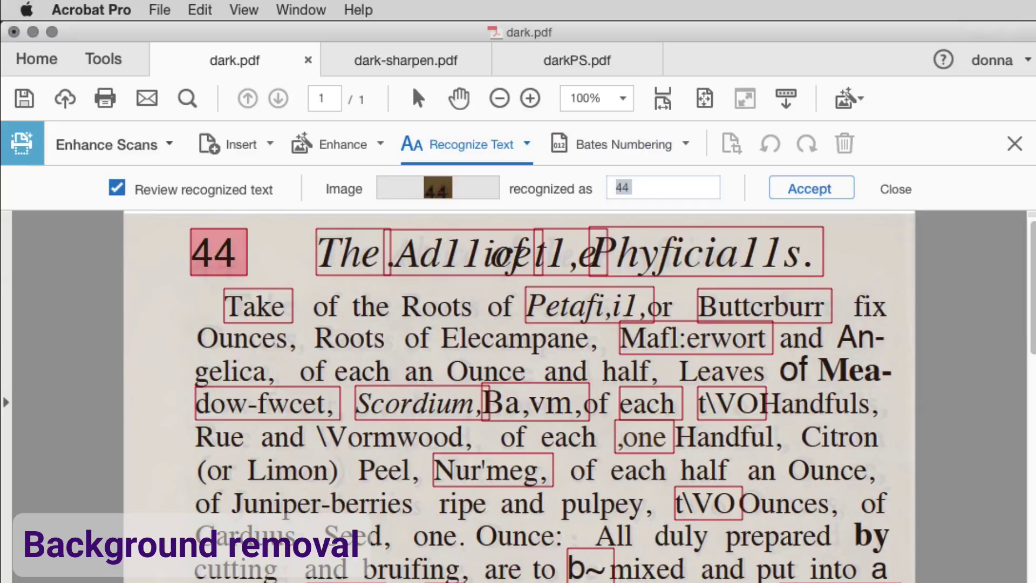
Step: Toggle dark.pdf's recognized-text review off and back on to compare with the scan
{"action": "left_click", "coordinate": [115, 185]}
{"action": "left_click", "coordinate": [117, 186]}
{"action": "scroll", "coordinate": [885, 422], "scroll_direction": "down", "scroll_amount": 12}
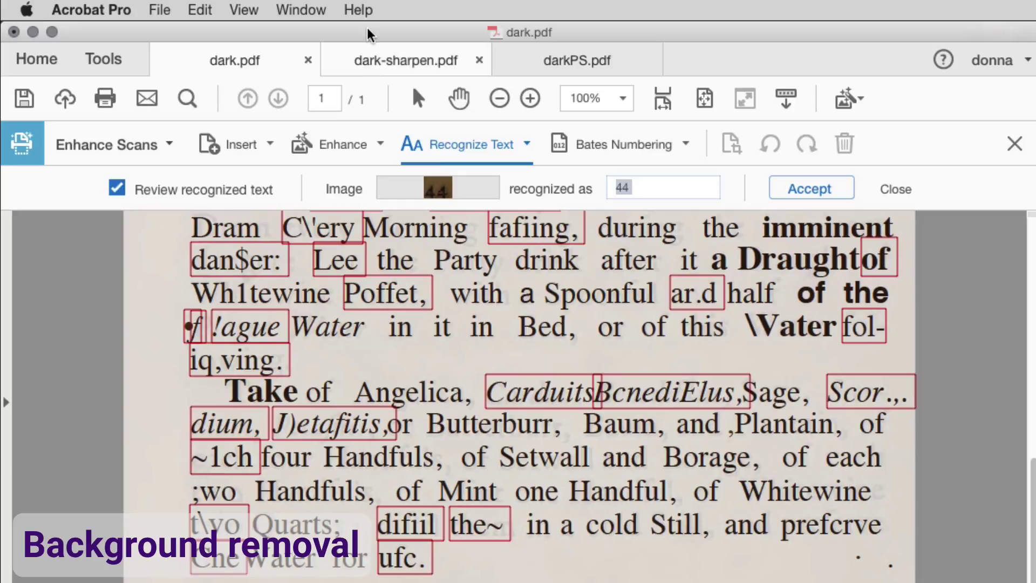
Step: Review dark-sharpen.pdf's recognized text, scrolling down through the page
{"action": "left_click", "coordinate": [384, 56]}
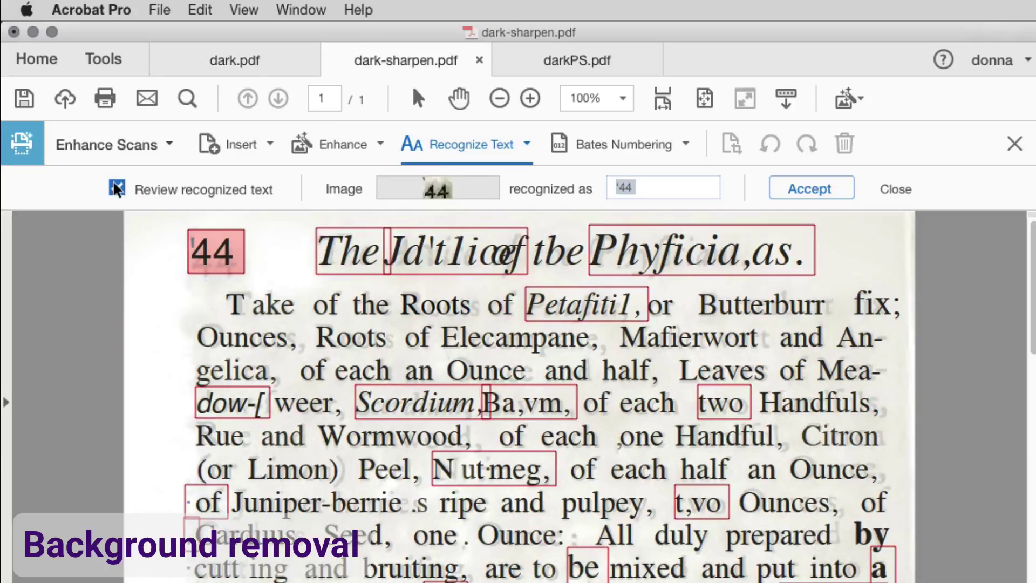
{"action": "left_click", "coordinate": [115, 184]}
{"action": "scroll", "coordinate": [927, 394], "scroll_direction": "down", "scroll_amount": 3}
{"action": "scroll", "coordinate": [928, 393], "scroll_direction": "down", "scroll_amount": 10}
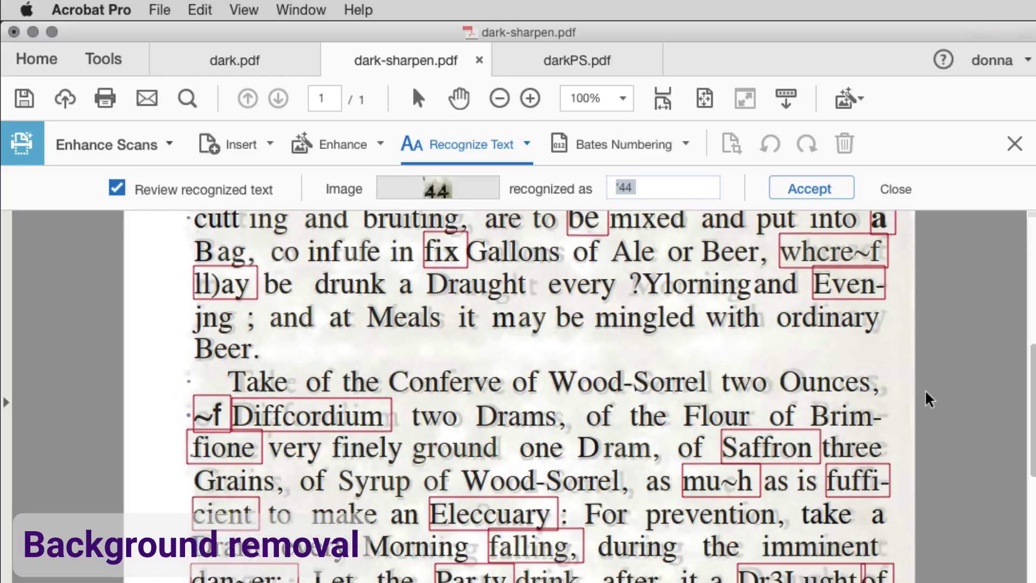
{"action": "scroll", "coordinate": [924, 399], "scroll_direction": "down", "scroll_amount": 2}
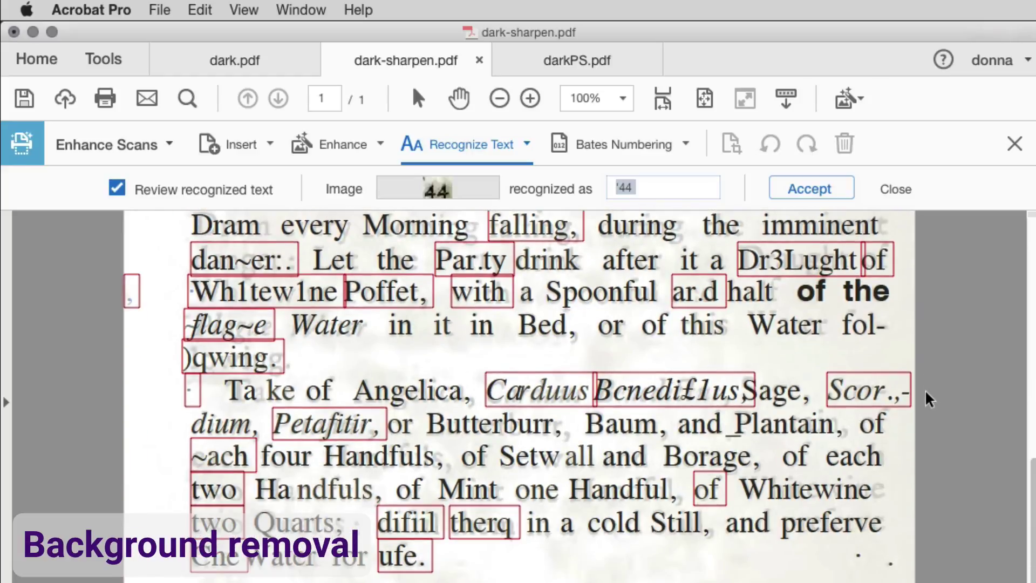
Step: Review darkPS.pdf's recognized text, scrolling through its heavily flagged words
{"action": "left_click", "coordinate": [578, 59]}
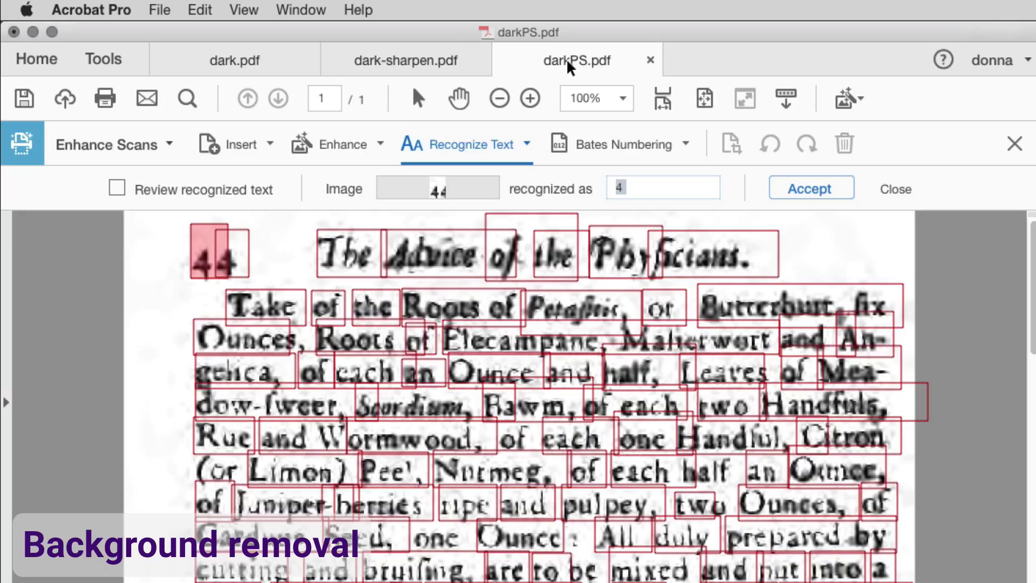
{"action": "left_click", "coordinate": [116, 187]}
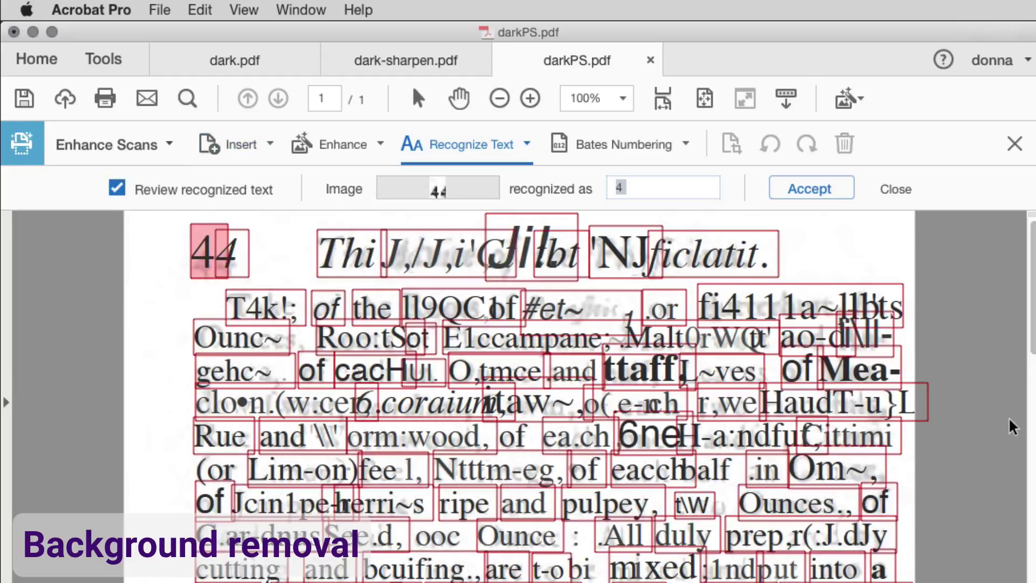
{"action": "scroll", "coordinate": [945, 411], "scroll_direction": "down", "scroll_amount": 6}
{"action": "scroll", "coordinate": [944, 409], "scroll_direction": "down", "scroll_amount": 4}
{"action": "scroll", "coordinate": [948, 419], "scroll_direction": "down", "scroll_amount": 6}
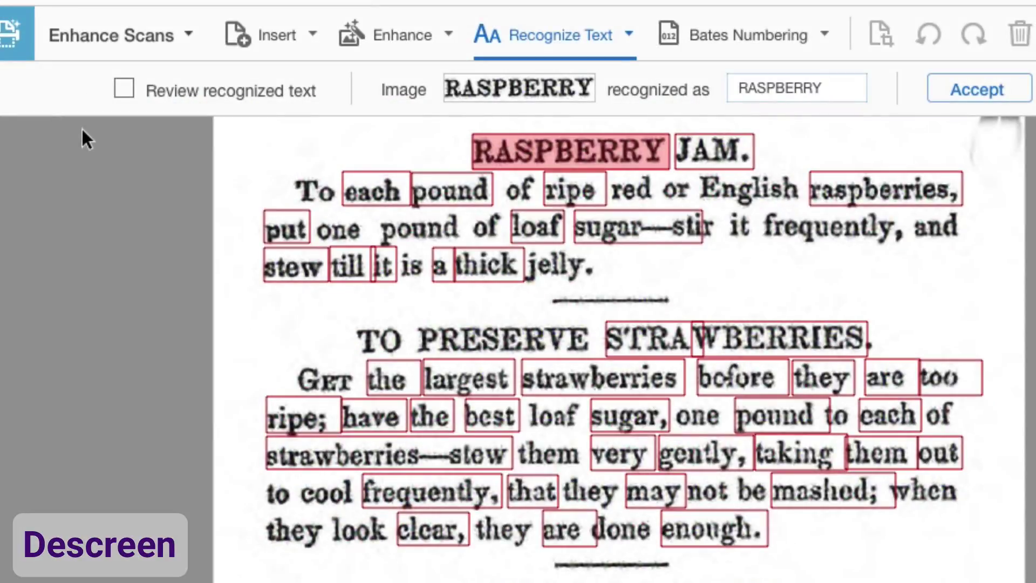
Step: Turn on recognized-text review for the descreened cookbook page and inspect the RASPBERRY suspect
{"action": "left_click", "coordinate": [123, 90]}
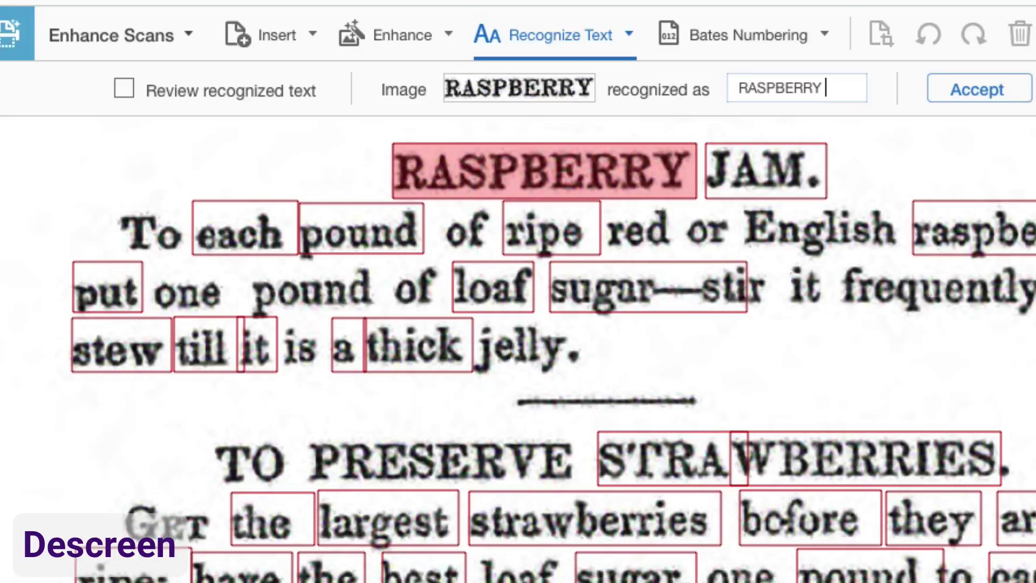
{"action": "left_click", "coordinate": [124, 88]}
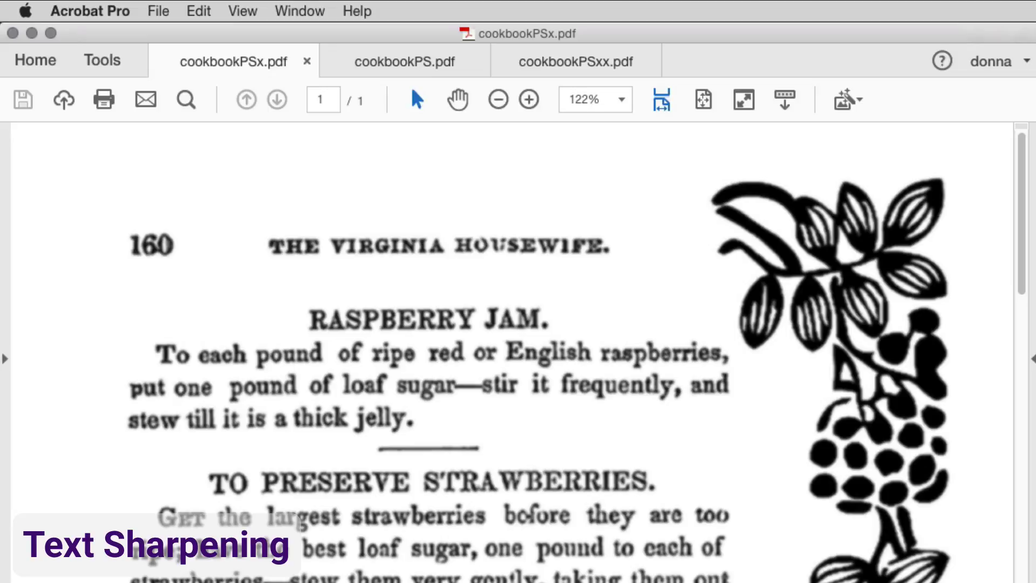
Step: Review cookbookPS.pdf's recognized text and check that the Text Sharpening level is High
{"action": "left_click", "coordinate": [424, 58]}
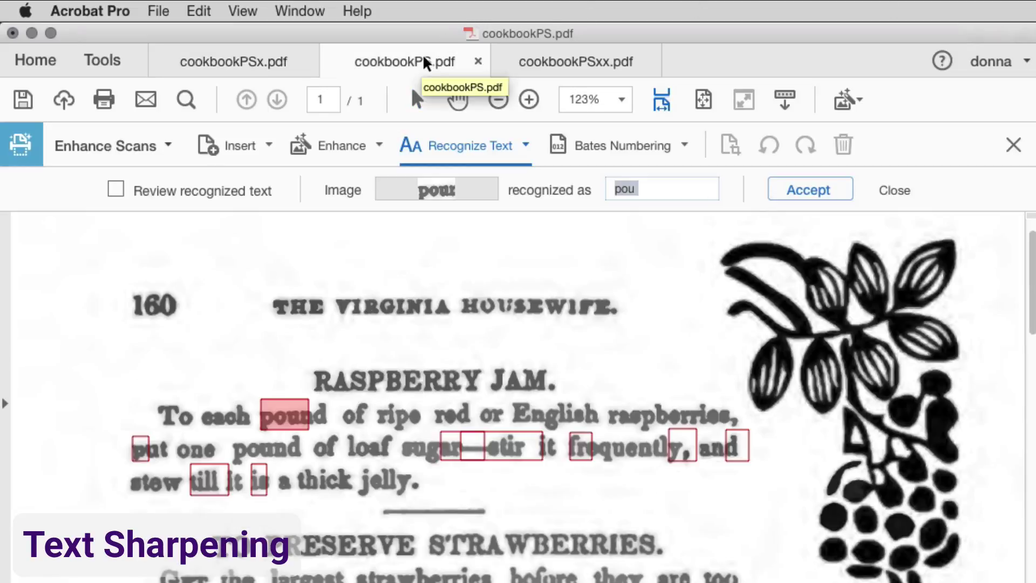
{"action": "left_click", "coordinate": [114, 188]}
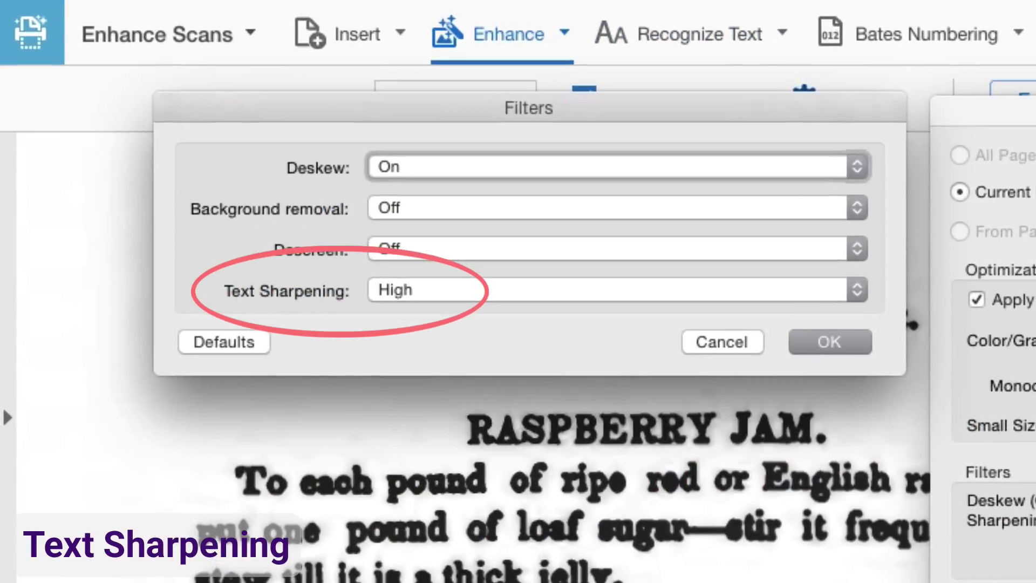
{"action": "left_click", "coordinate": [857, 289]}
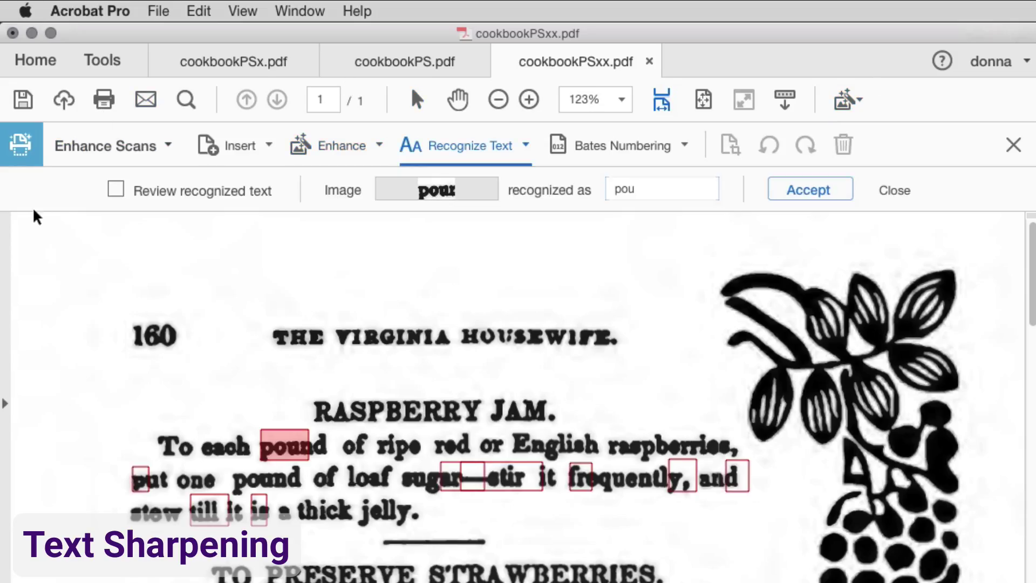
Step: Review cookbookPSxx.pdf's recognized text, then return to the normal scan view
{"action": "left_click", "coordinate": [115, 189]}
{"action": "scroll", "coordinate": [72, 295], "scroll_direction": "down", "scroll_amount": 15}
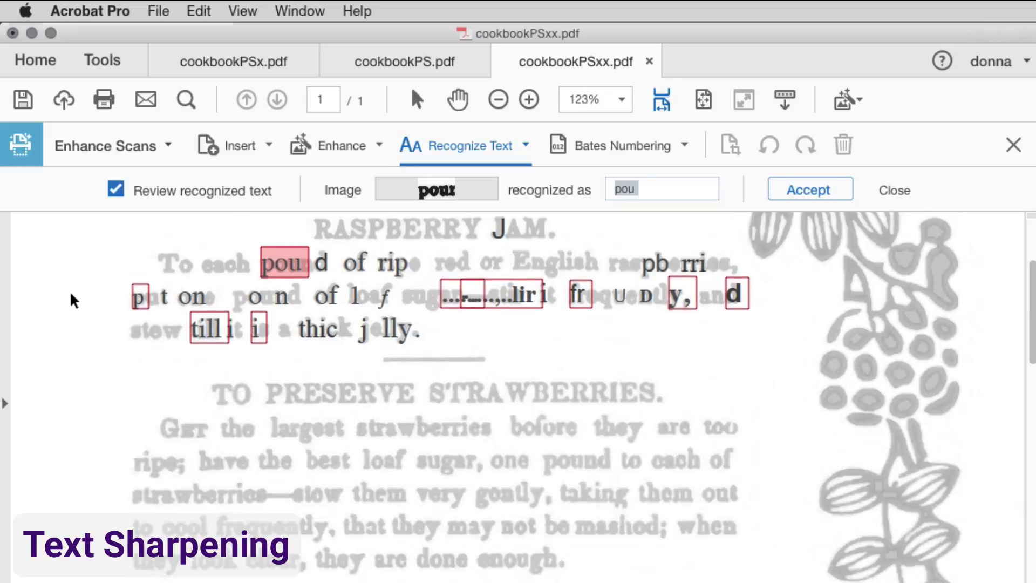
{"action": "scroll", "coordinate": [71, 297], "scroll_direction": "up", "scroll_amount": 15}
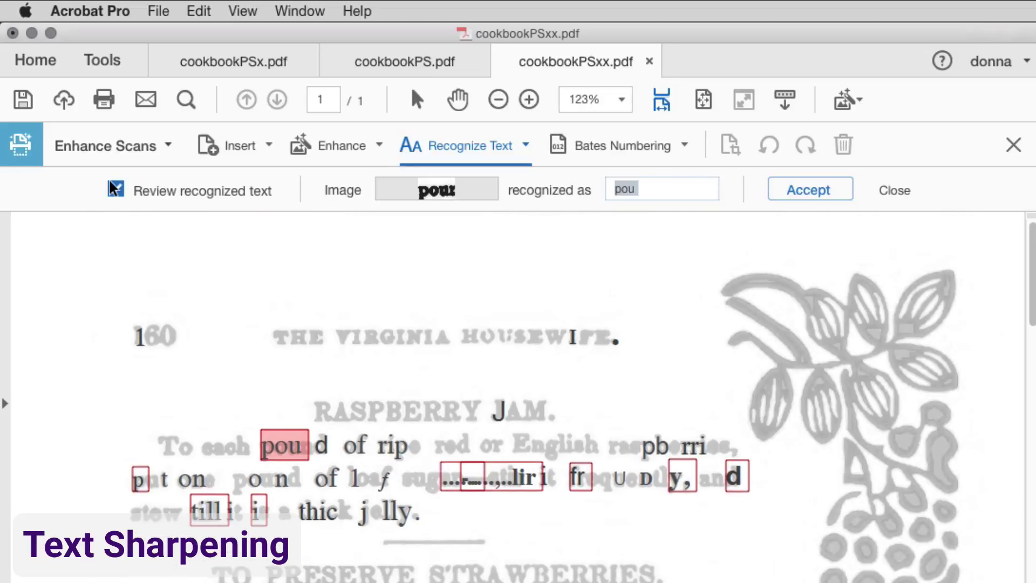
{"action": "left_click", "coordinate": [114, 188]}
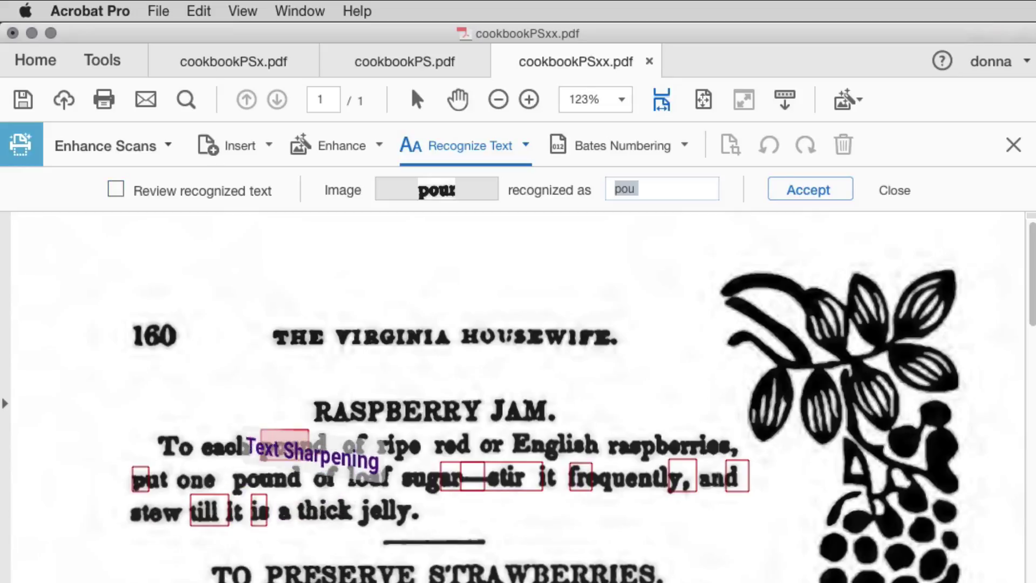